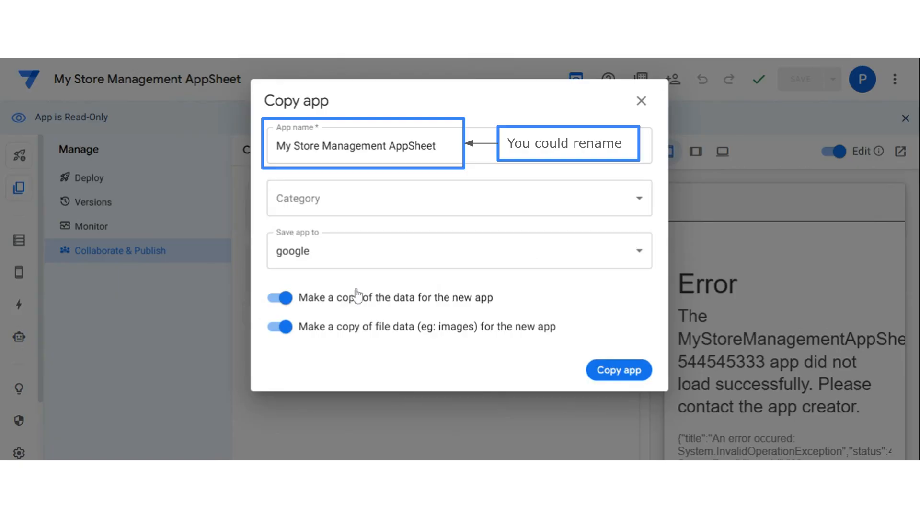
Copy the app with both data copying and file-data copying turned off.
left_click(281, 298)
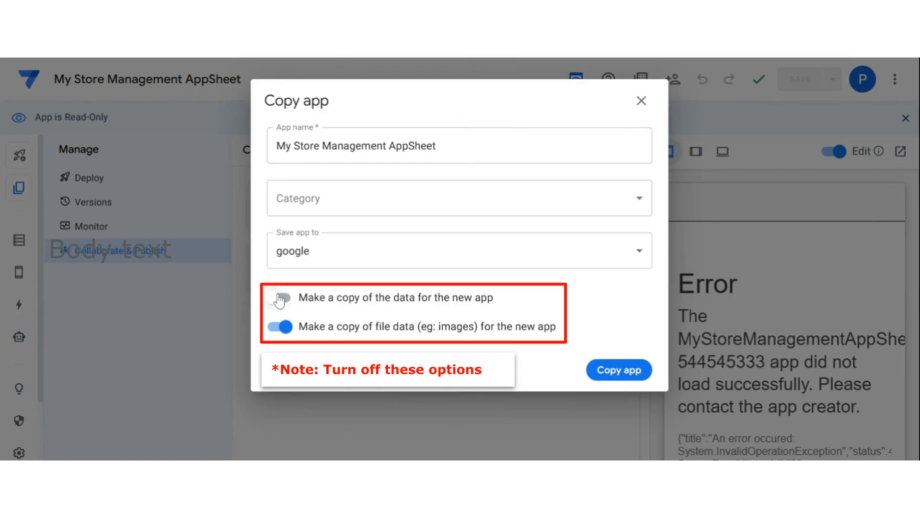
left_click(279, 327)
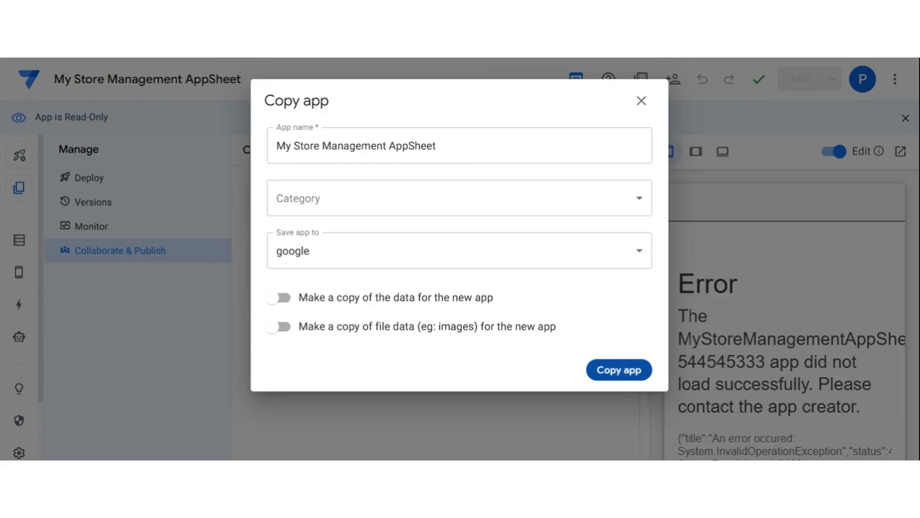
left_click(620, 375)
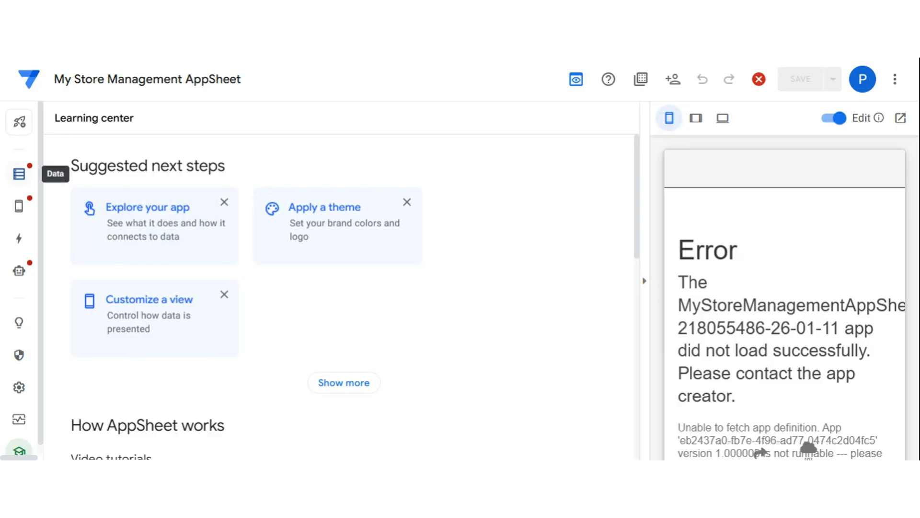
From the Data panel, start adding a new Google Sheets data source.
left_click(19, 175)
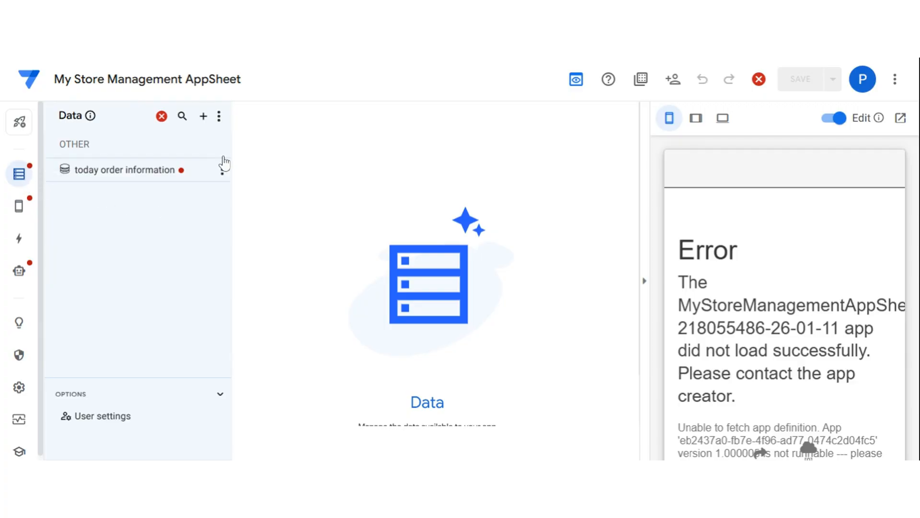
left_click(203, 116)
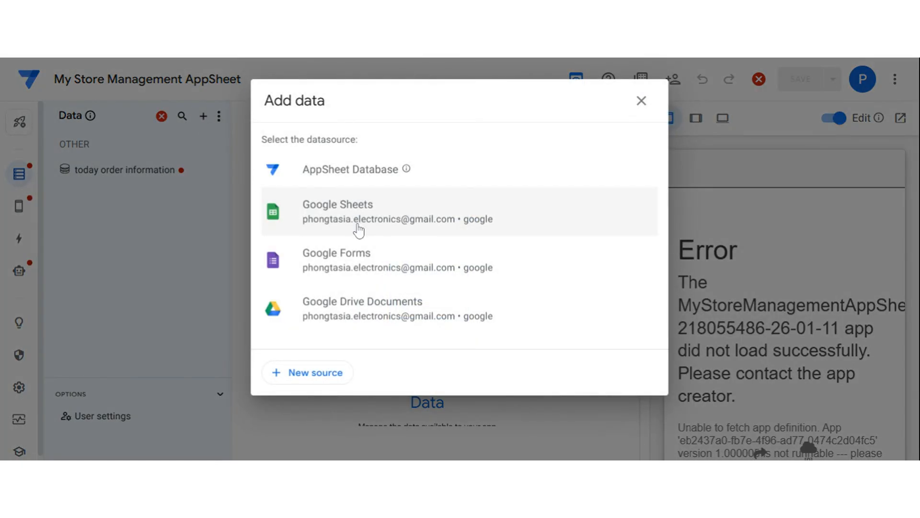
left_click(338, 230)
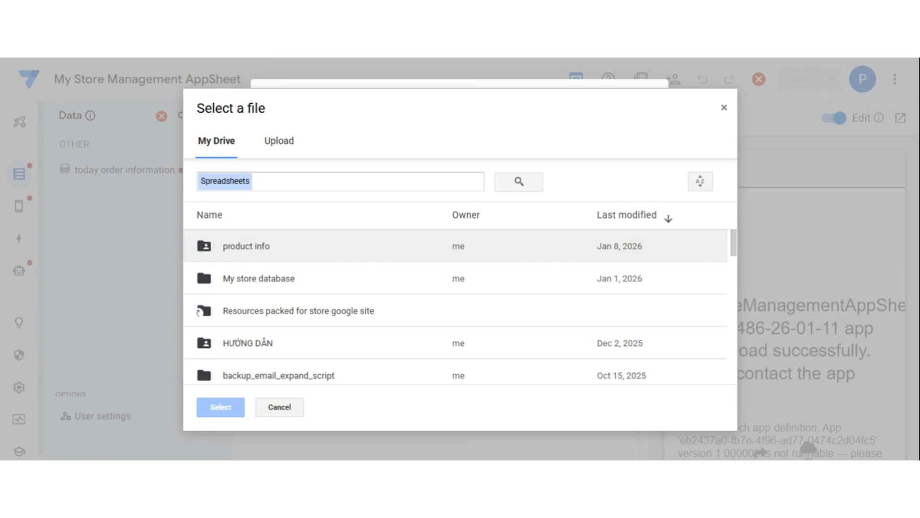
Pick the mystore_1 order management spreadsheet from the Drive file list.
scroll(310, 261, "down", 1)
scroll(310, 261, "down", 1)
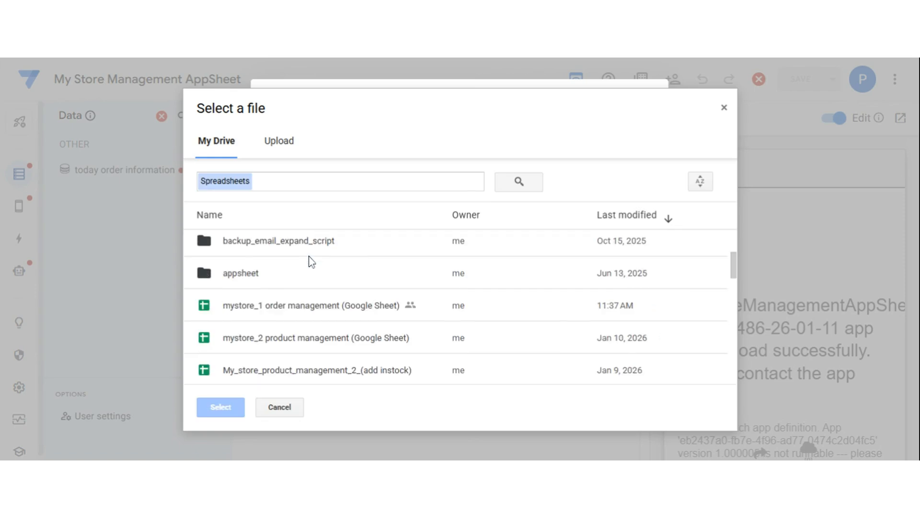
scroll(310, 261, "down", 1)
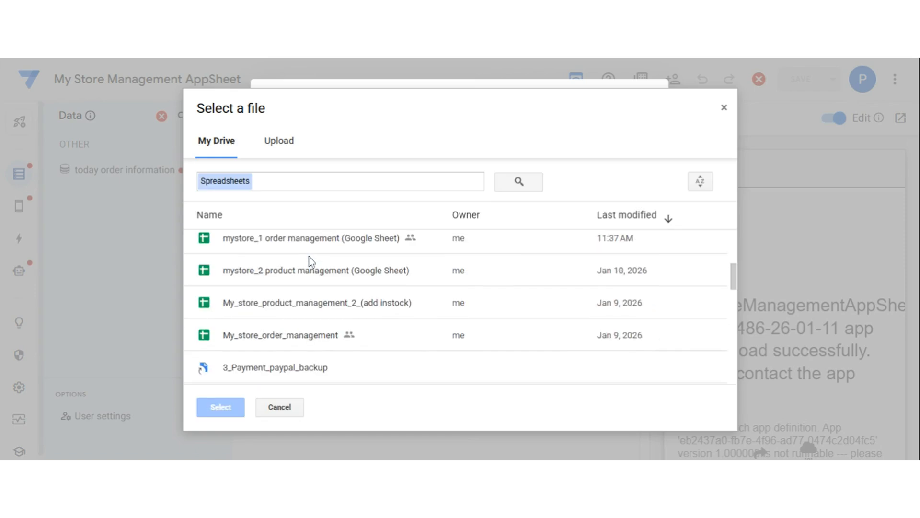
scroll(310, 261, "up", 1)
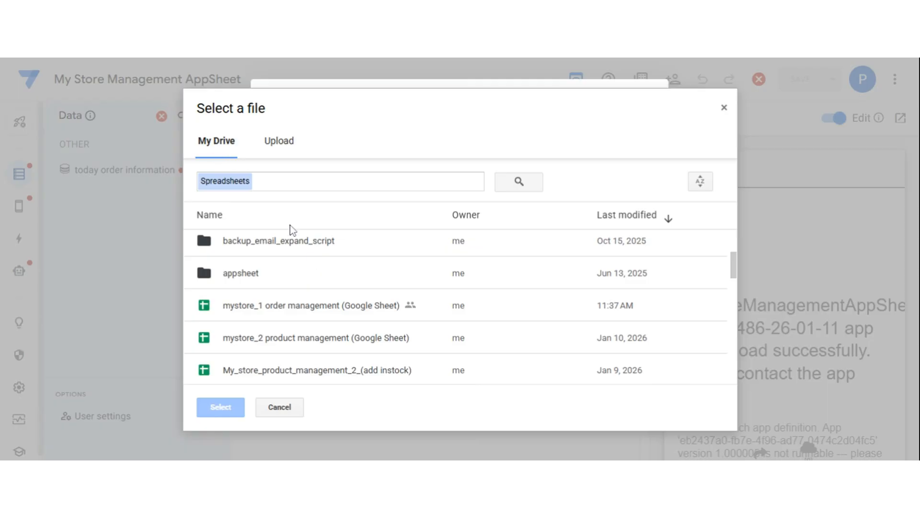
scroll(297, 283, "down", 1)
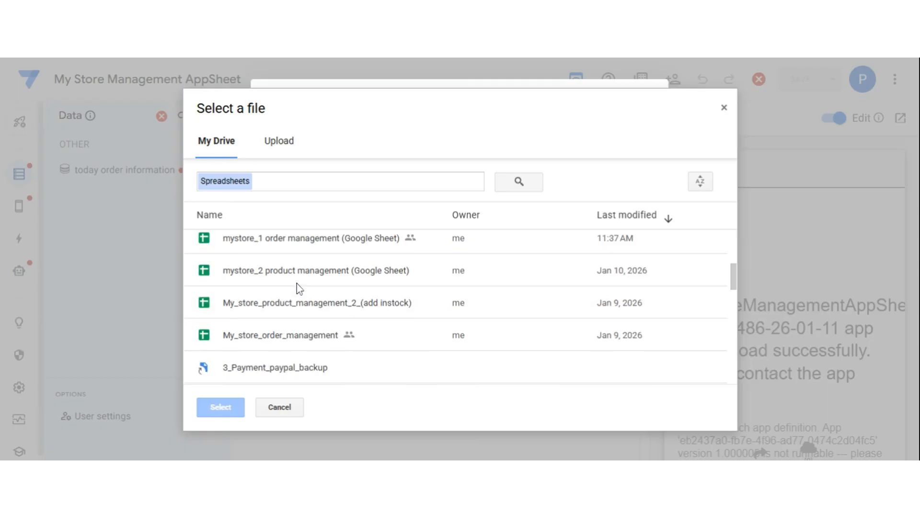
left_click(326, 247)
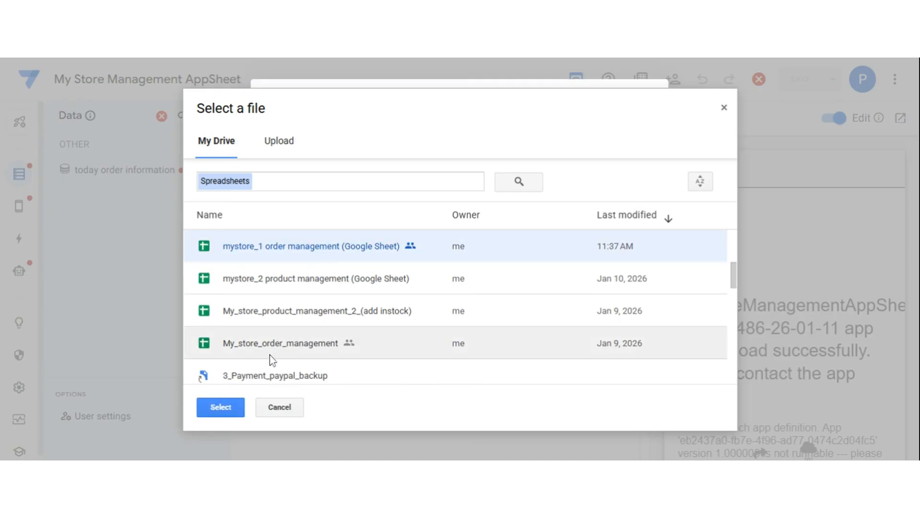
Add only the 1 order management sheet, excluding Appendix, notifications, verify order and quotas email sheets.
left_click(224, 409)
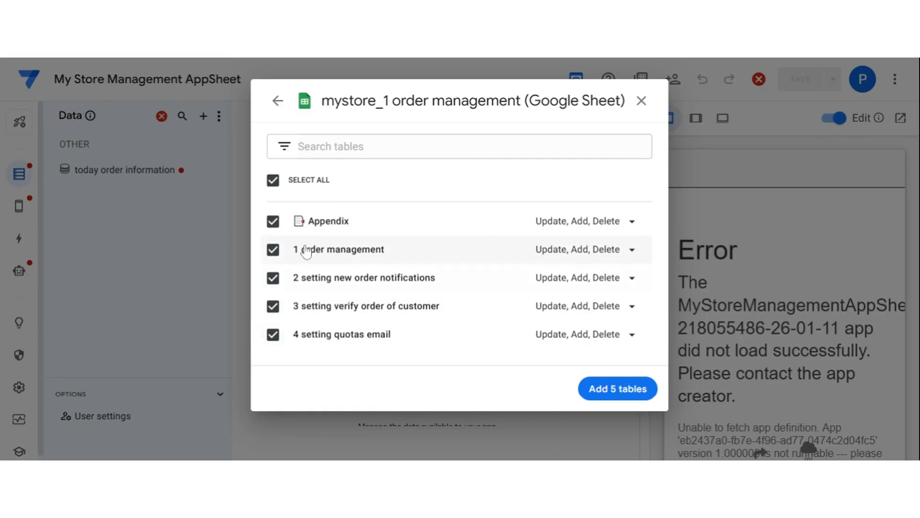
left_click(273, 221)
left_click(273, 280)
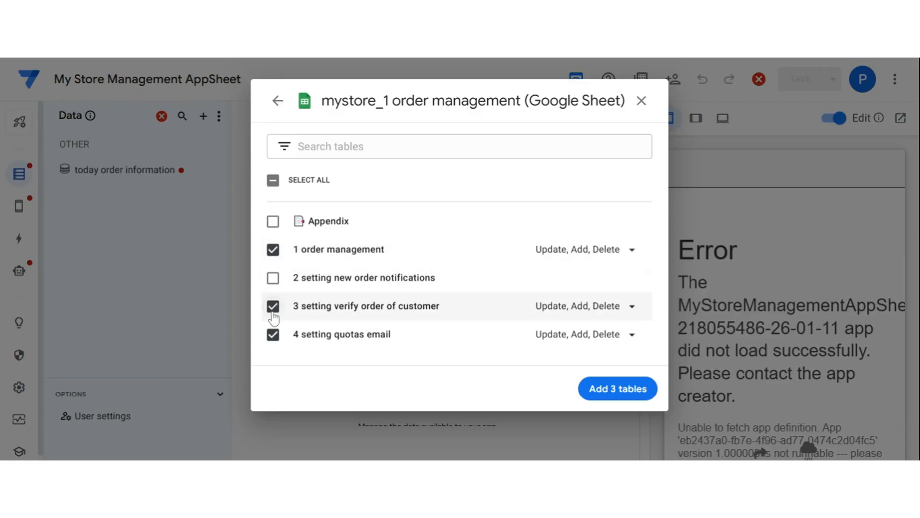
left_click(273, 306)
left_click(273, 334)
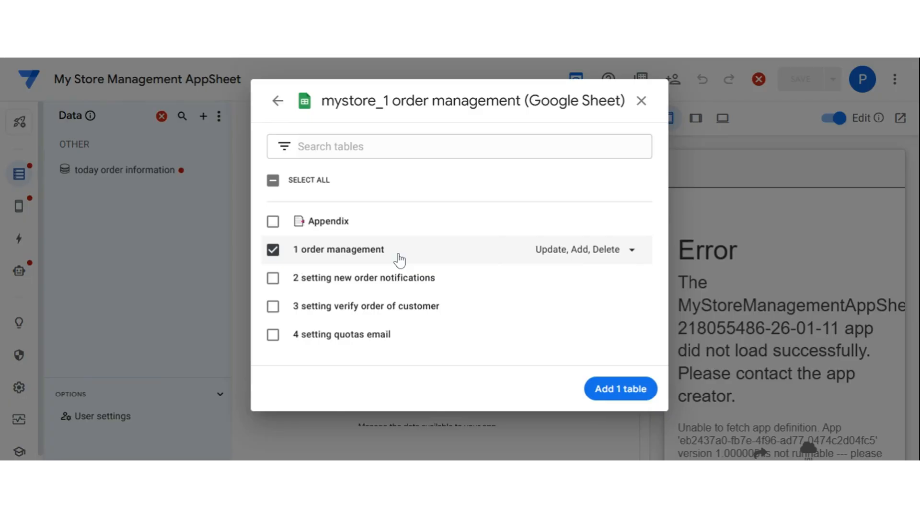
left_click(618, 396)
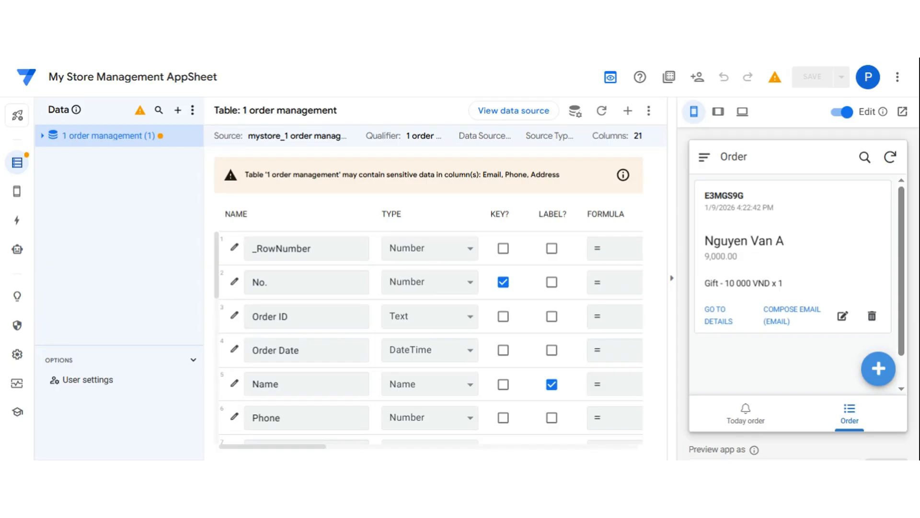
Make Order ID the key column instead of No., and set Phone's type to Text.
left_click_drag(245, 175, 579, 183)
left_click(579, 182)
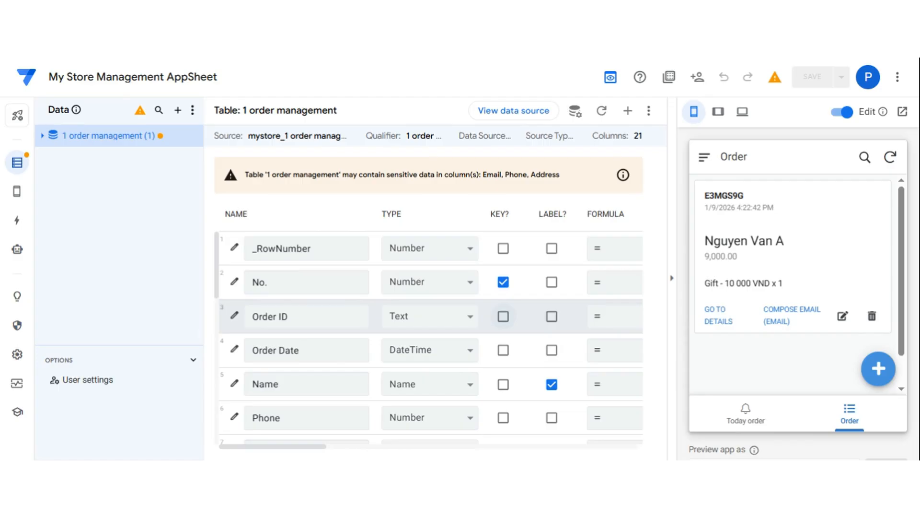
left_click(503, 319)
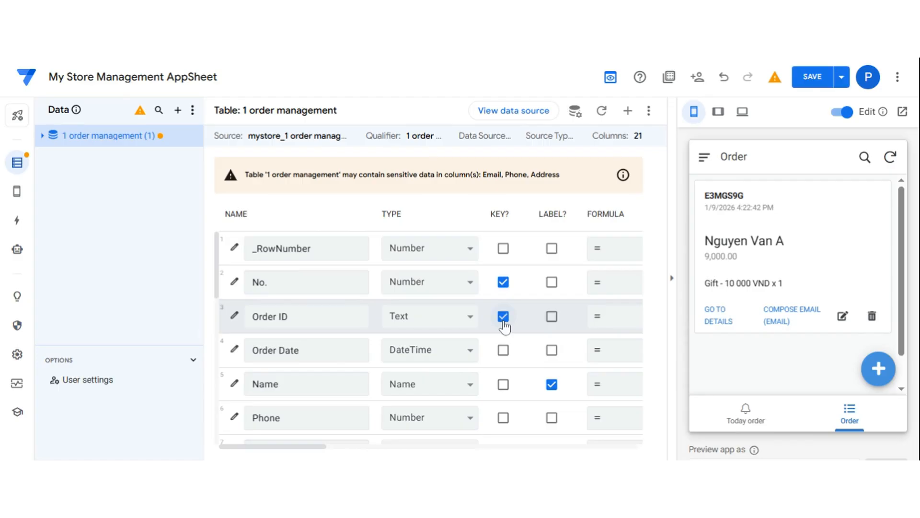
left_click(503, 283)
scroll(530, 330, "down", 2)
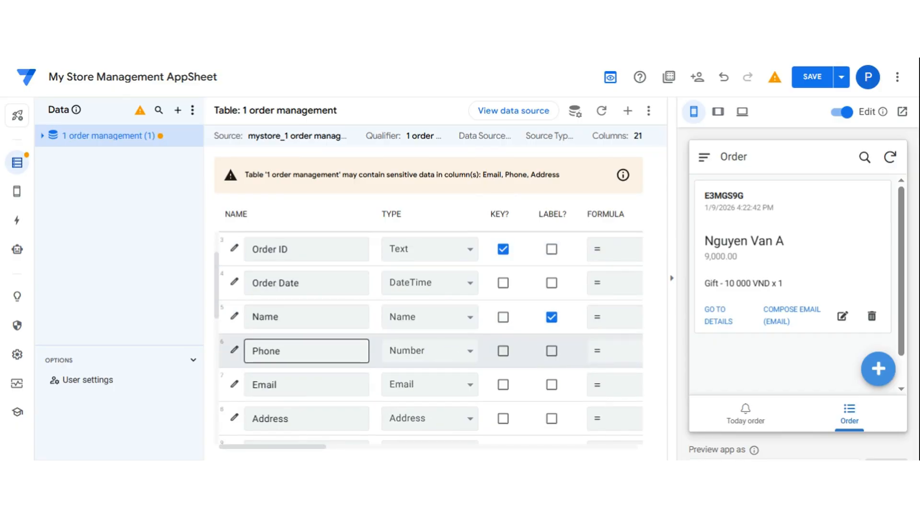
left_click(418, 352)
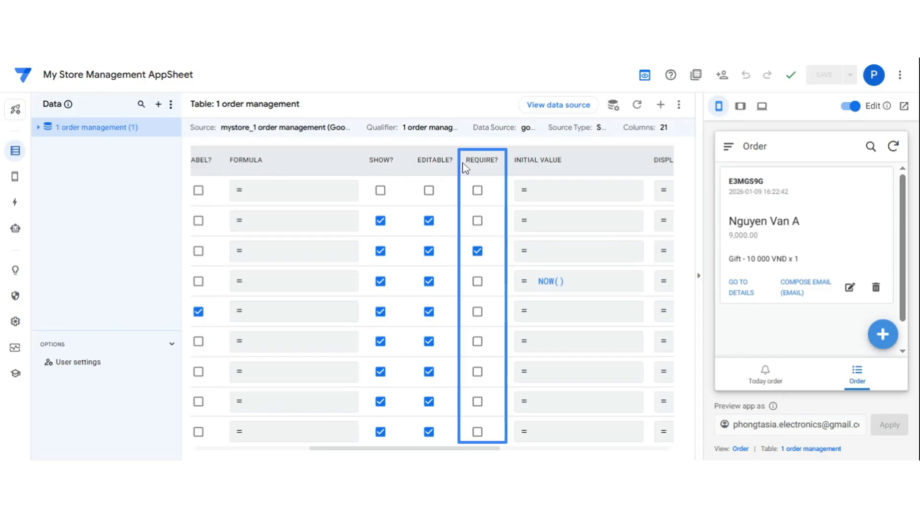
left_click_drag(464, 163, 499, 161)
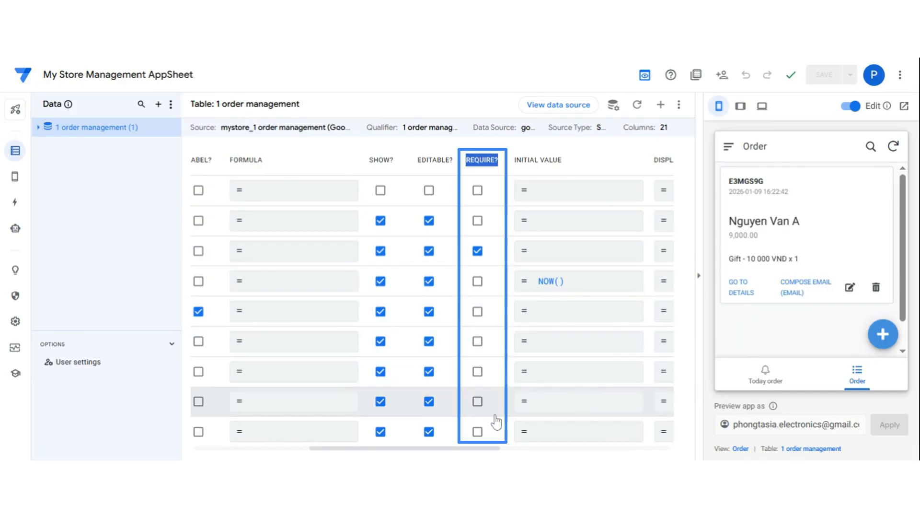
Unmark Phone, email and address as PII columns and save the app.
scroll(492, 430, "down", 2)
scroll(490, 398, "down", 2)
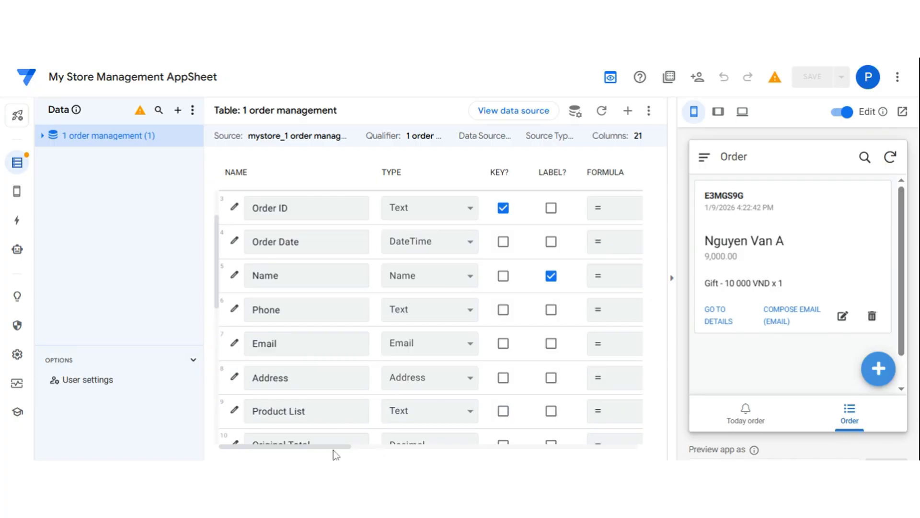
left_click_drag(334, 447, 644, 453)
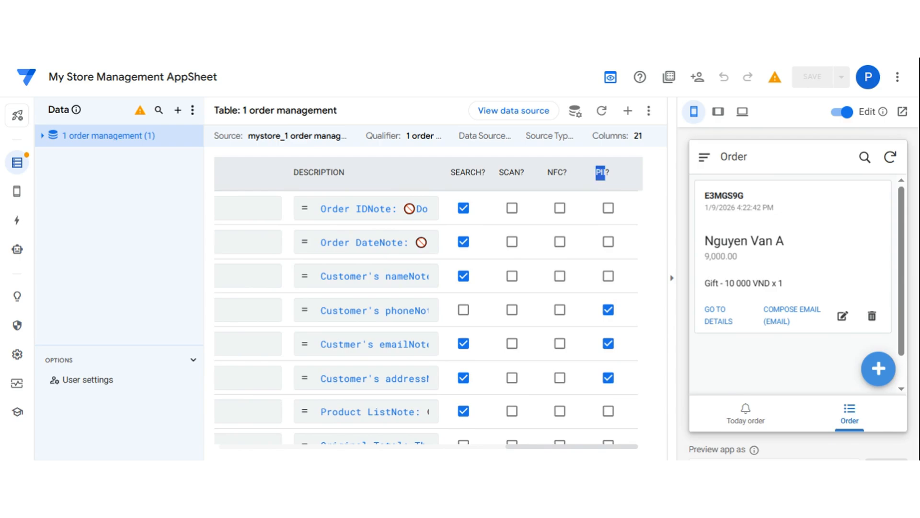
left_click_drag(604, 174, 634, 189)
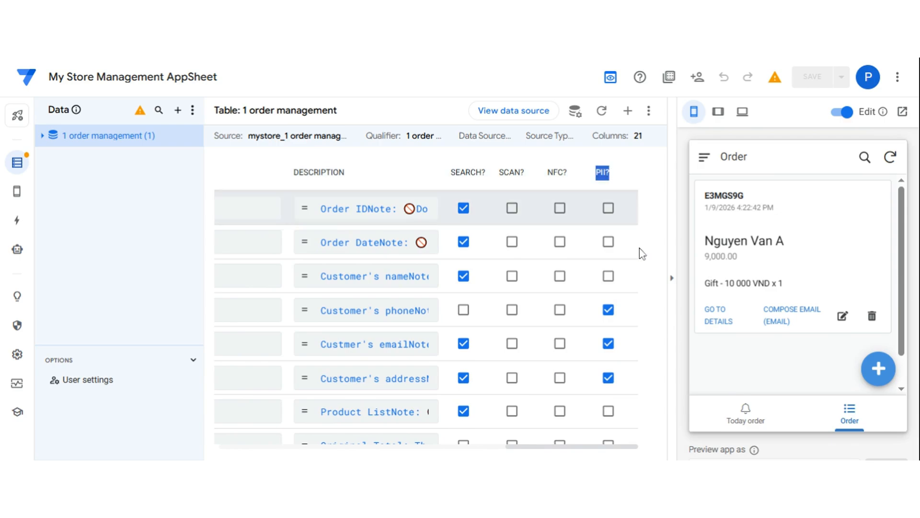
left_click(608, 310)
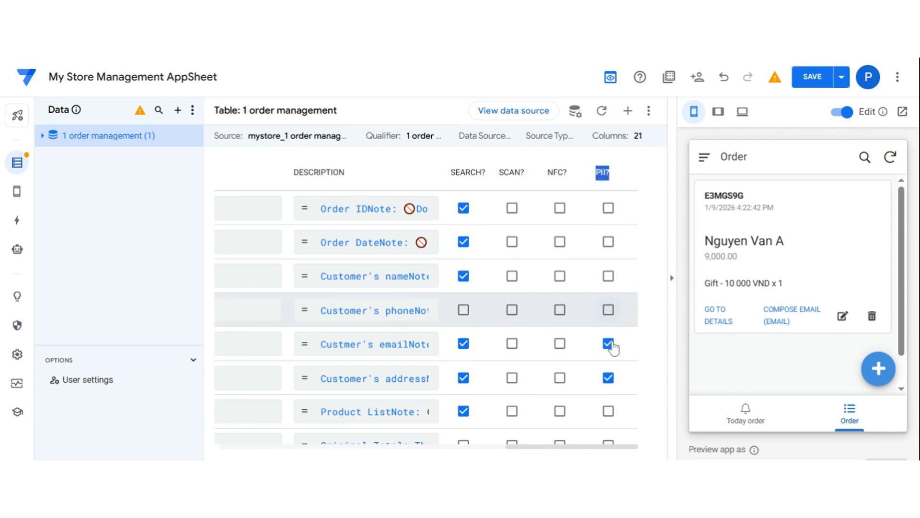
left_click(608, 344)
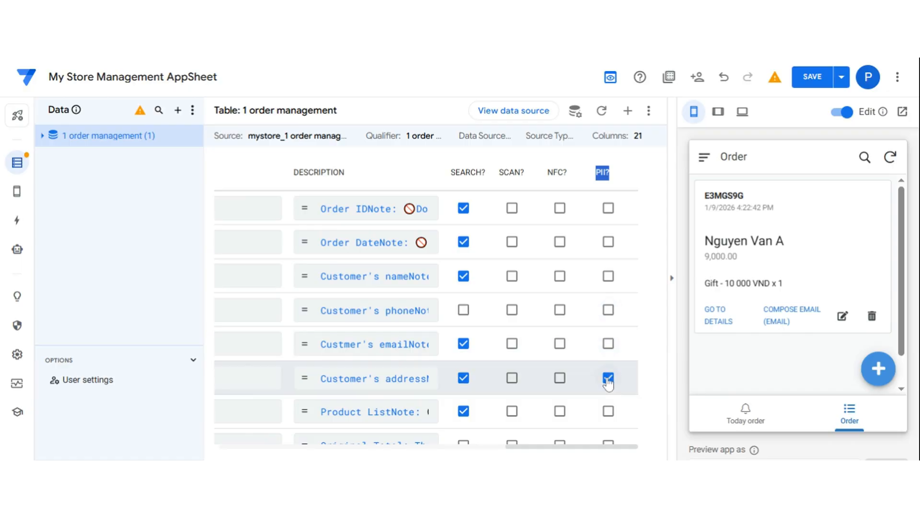
left_click(608, 379)
left_click(805, 82)
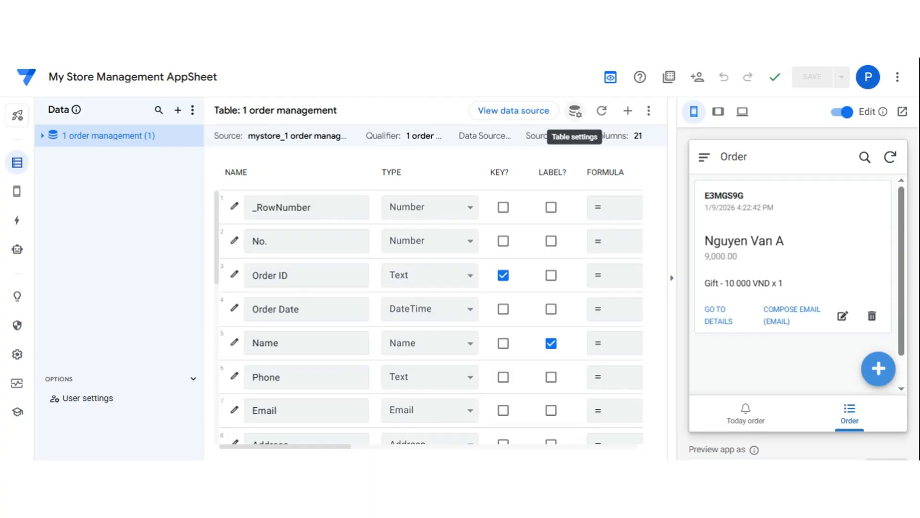
In Table settings, turn 'Are updates allowed?' into a formula and open it in the Expression Assistant.
left_click(577, 120)
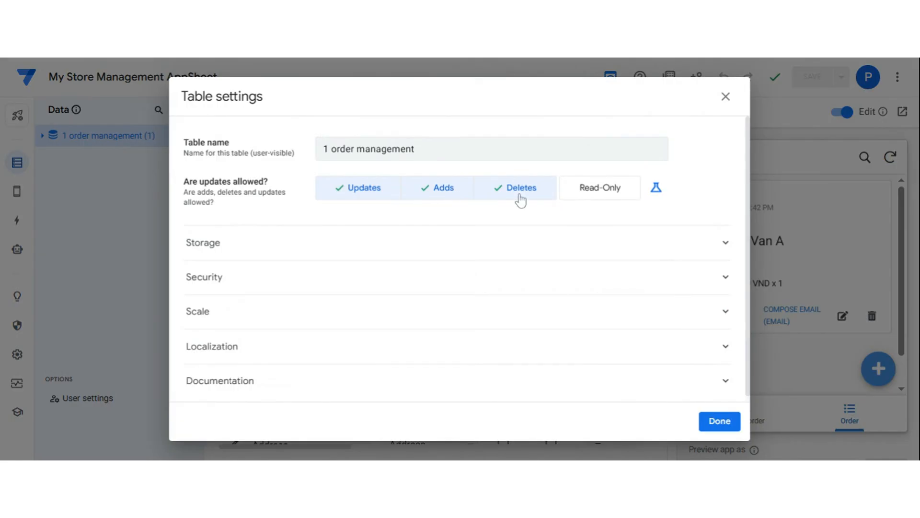
left_click(656, 189)
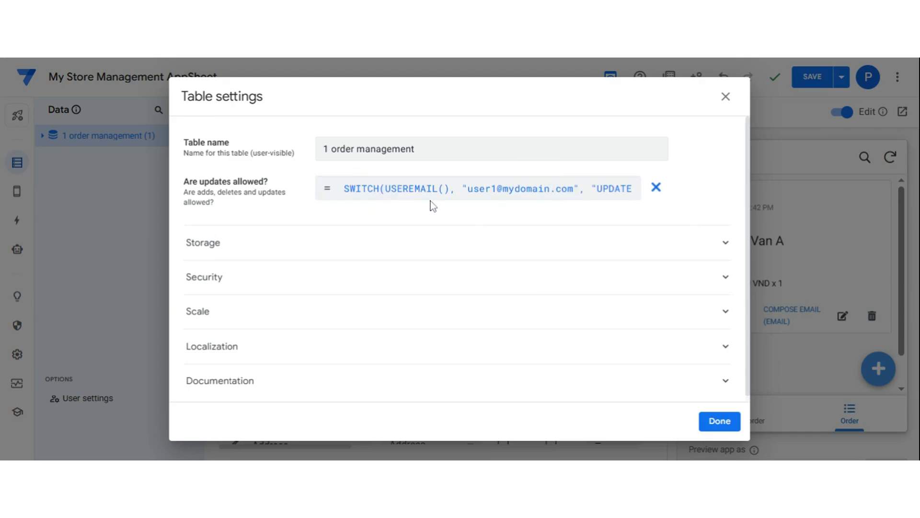
left_click(407, 199)
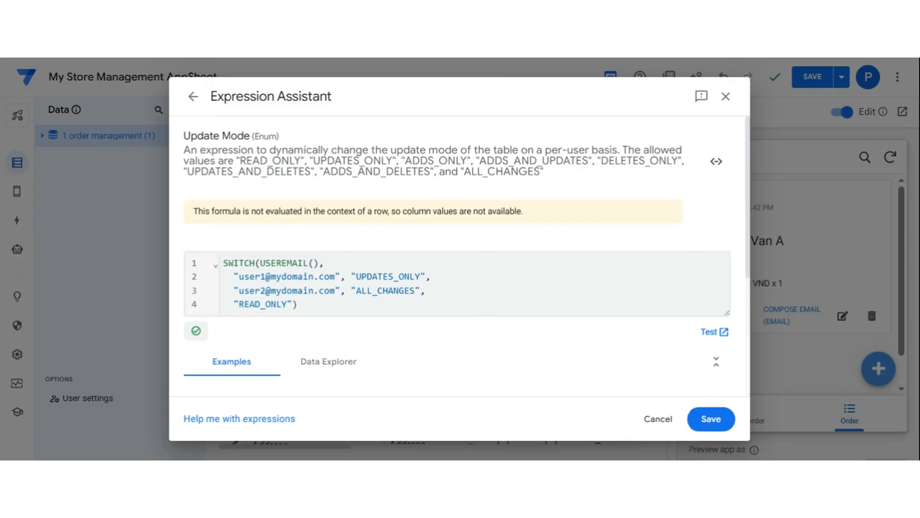
Delete the user1 UPDATES_ONLY line from the SWITCH formula.
left_click(436, 277)
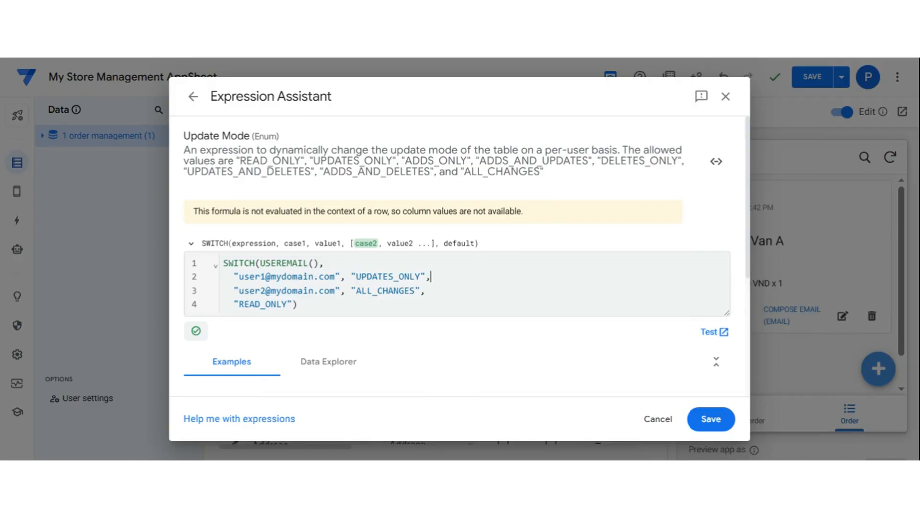
key("ctrl+shift+Left")
key("ctrl+shift+Left")
key("ctrl+shift+Left")
key("ctrl+shift+Left")
key("ctrl+shift+Left")
key("ctrl+shift+Left")
key("ctrl+shift+Left")
key("ctrl+shift+Left")
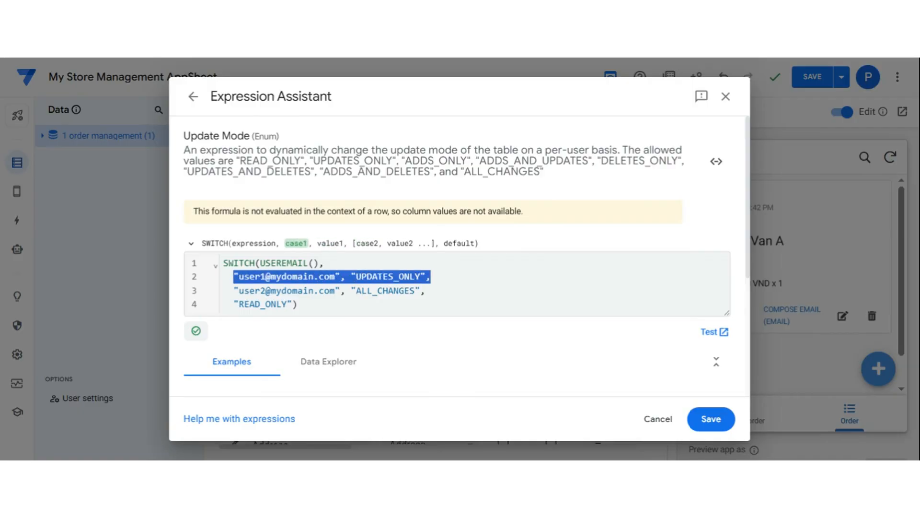
left_click(436, 277)
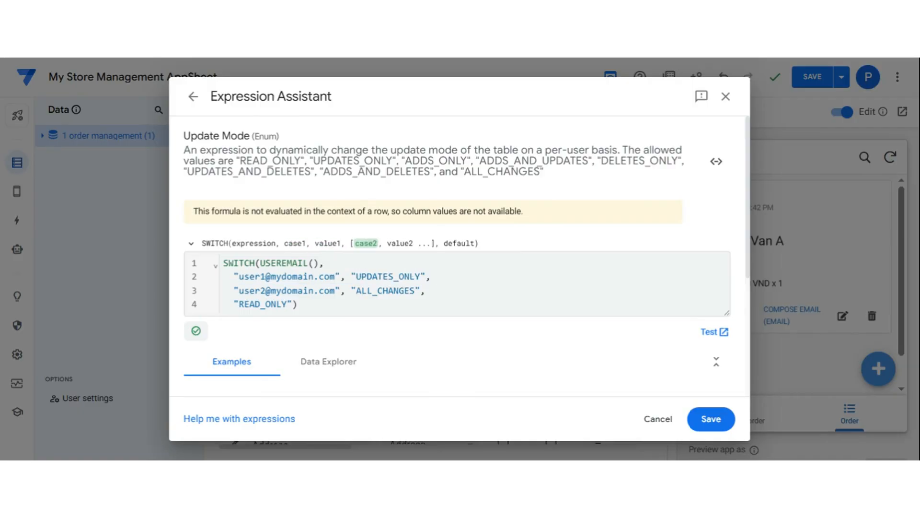
key("BackSpace")
key("BackSpace")
key("BackSpace")
key("BackSpace")
key("BackSpace")
key("BackSpace")
key("BackSpace")
key("BackSpace")
key("BackSpace")
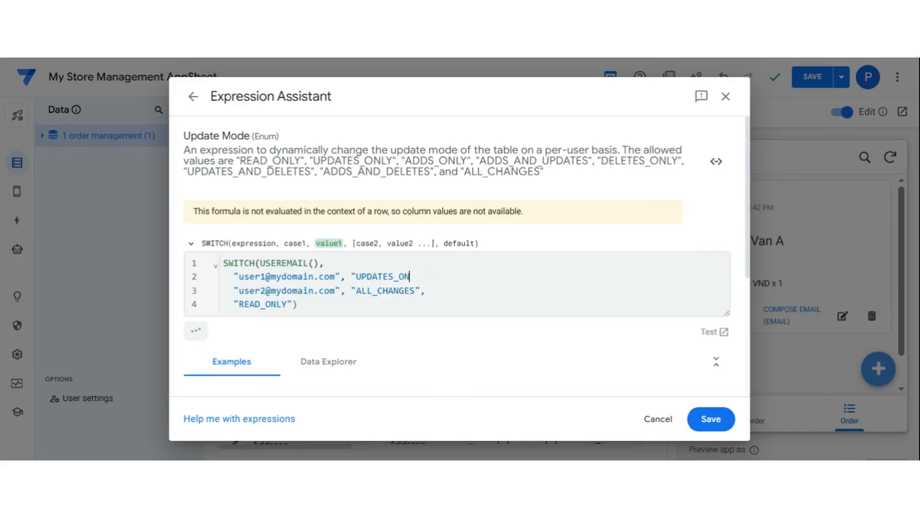
key("BackSpace")
key("BackSpace")
key("BackSpace")
key("BackSpace")
key("BackSpace")
key("BackSpace")
key("BackSpace")
key("BackSpace")
key("BackSpace")
key("BackSpace")
key("BackSpace")
key("BackSpace")
key("BackSpace")
key("BackSpace")
key("BackSpace")
key("BackSpace")
key("BackSpace")
key("BackSpace")
key("BackSpace")
key("BackSpace")
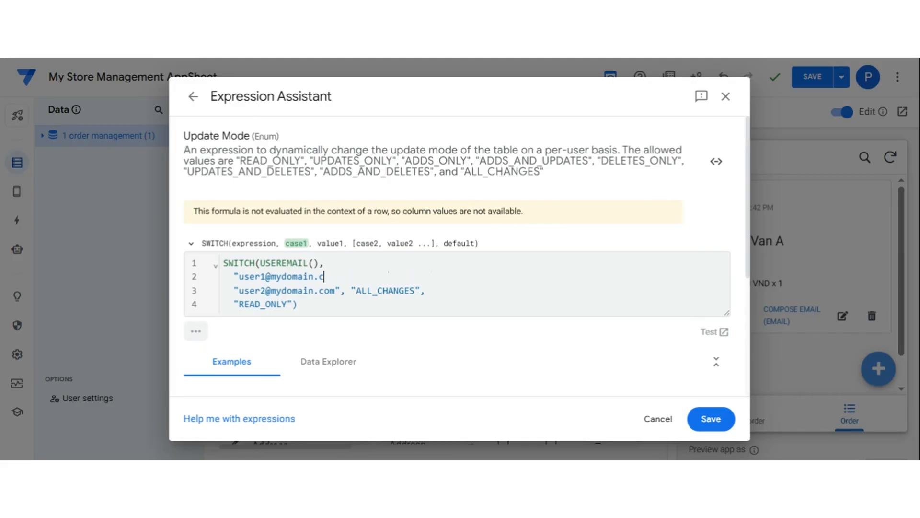
key("BackSpace")
key("BackSpace")
key("BackSpace")
key("BackSpace")
key("BackSpace")
key("BackSpace")
key("BackSpace")
key("BackSpace")
key("BackSpace")
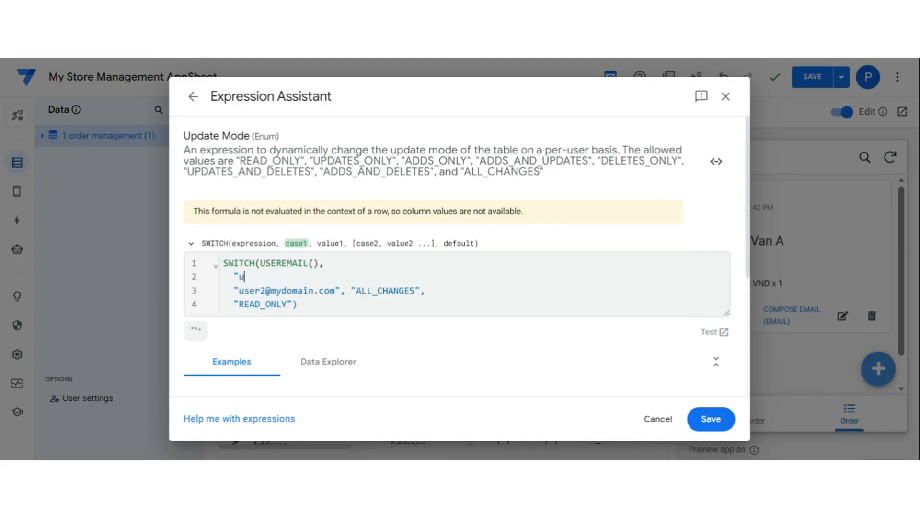
key("BackSpace")
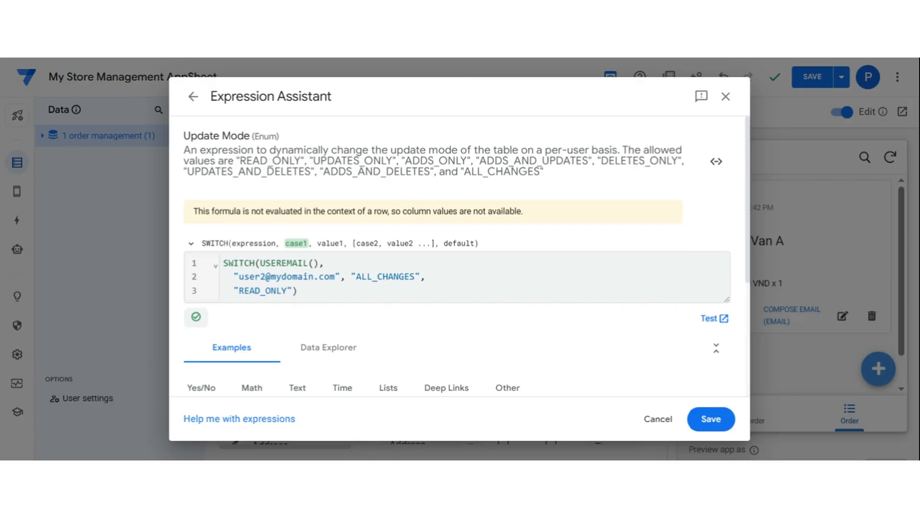
left_click(335, 276)
left_click_drag(335, 276, 239, 277)
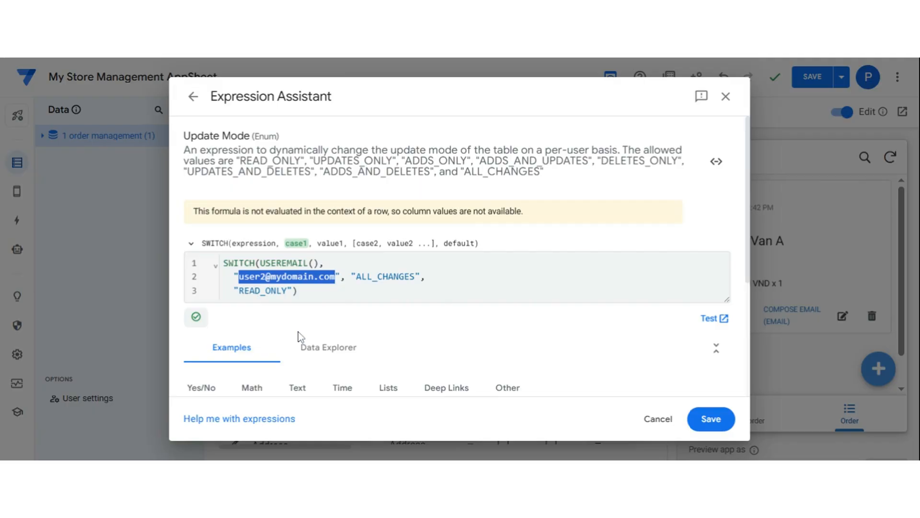
key("BackSpace")
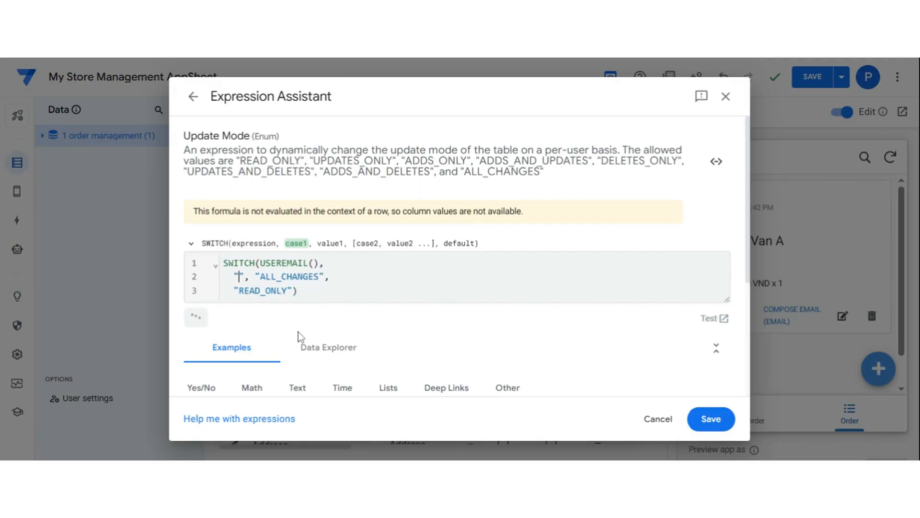
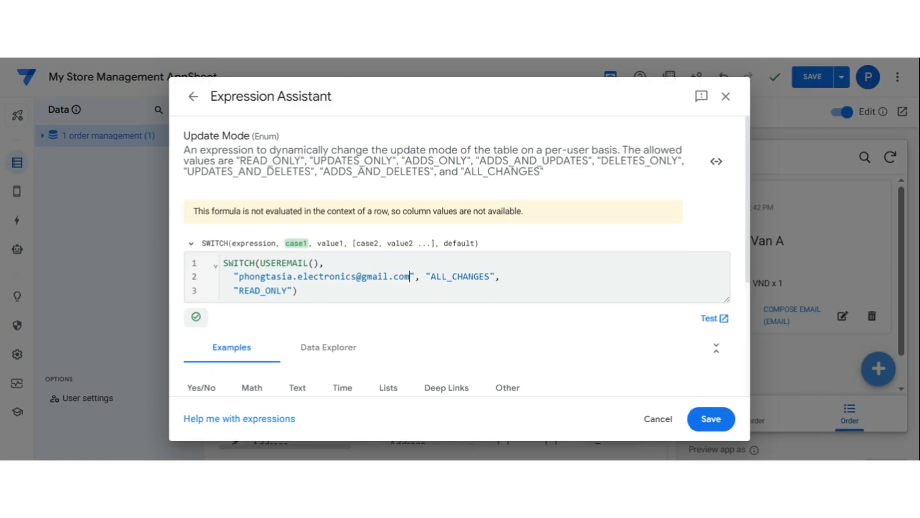
left_click_drag(239, 276, 410, 276)
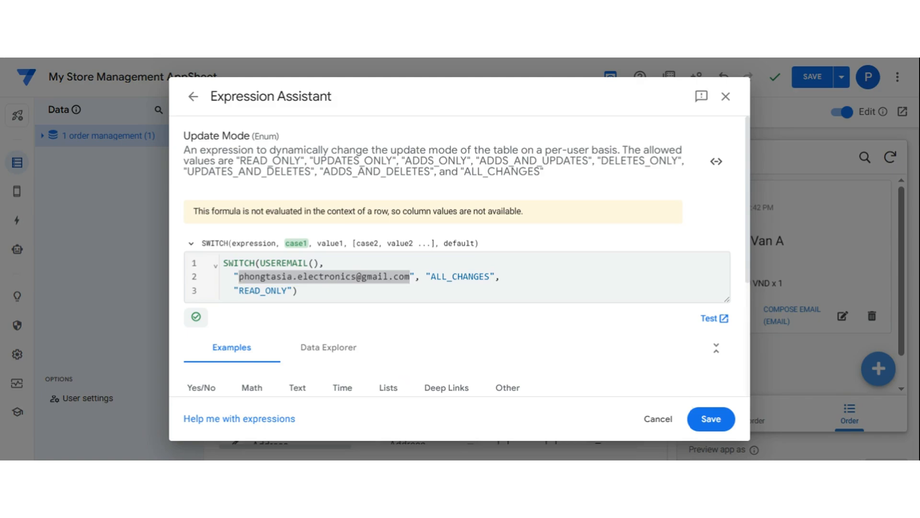
left_click(504, 337)
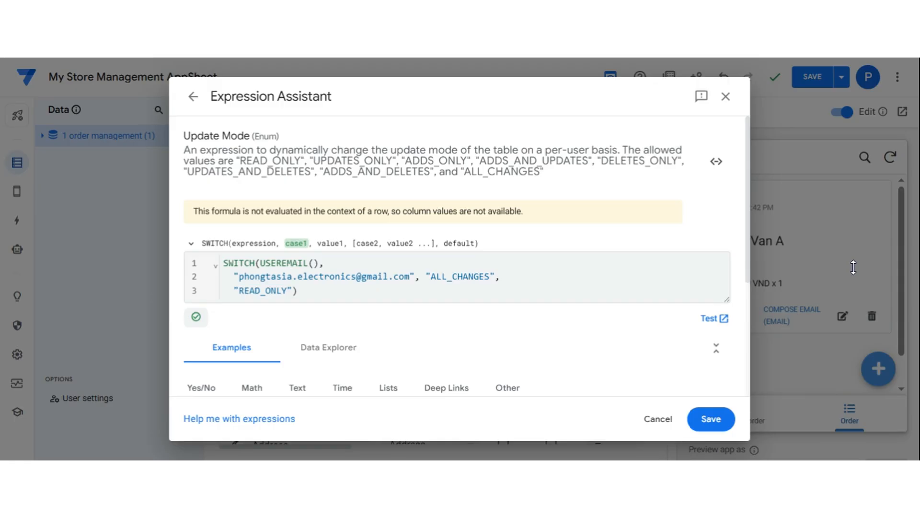
left_click(709, 321)
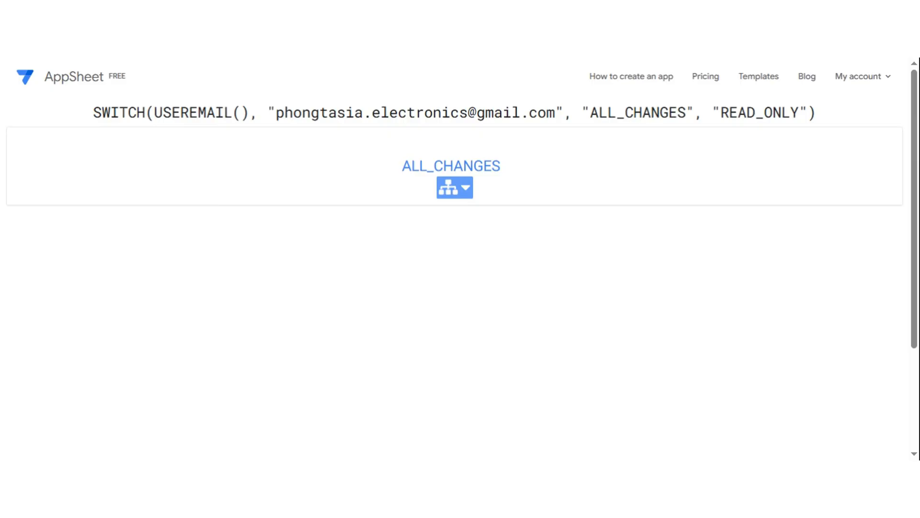
left_click(465, 200)
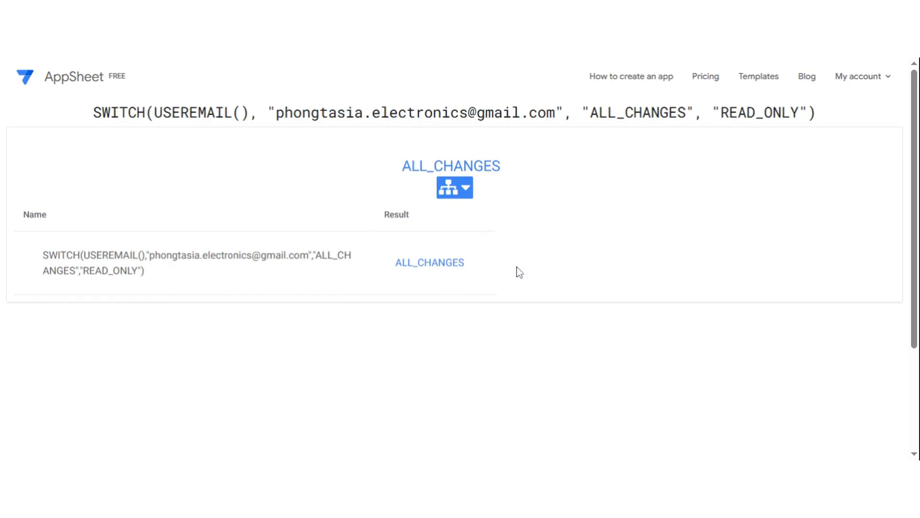
key("ctrl+w")
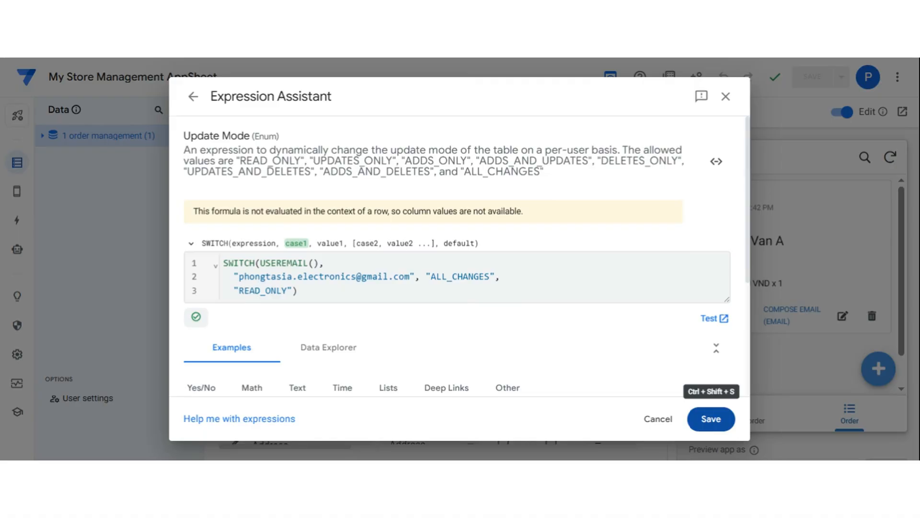
Save the update-mode formula, close Table settings, and save the app.
left_click(710, 420)
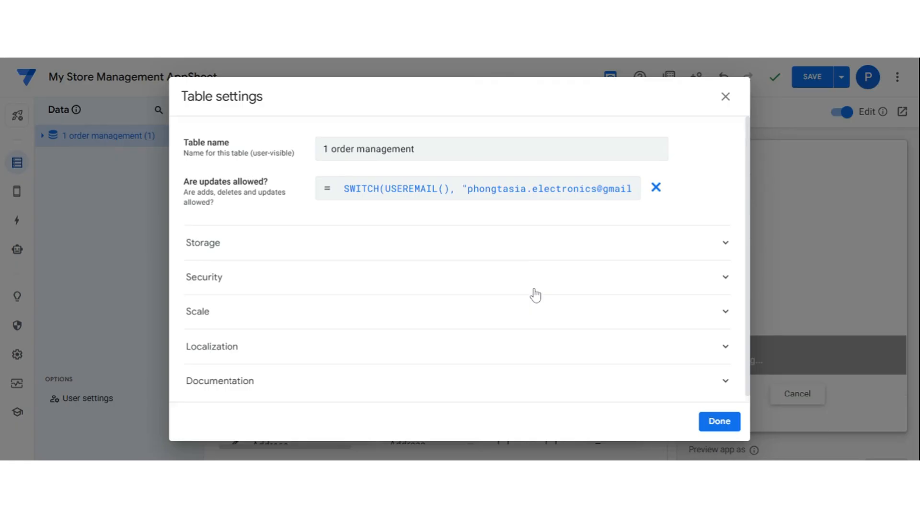
left_click(713, 424)
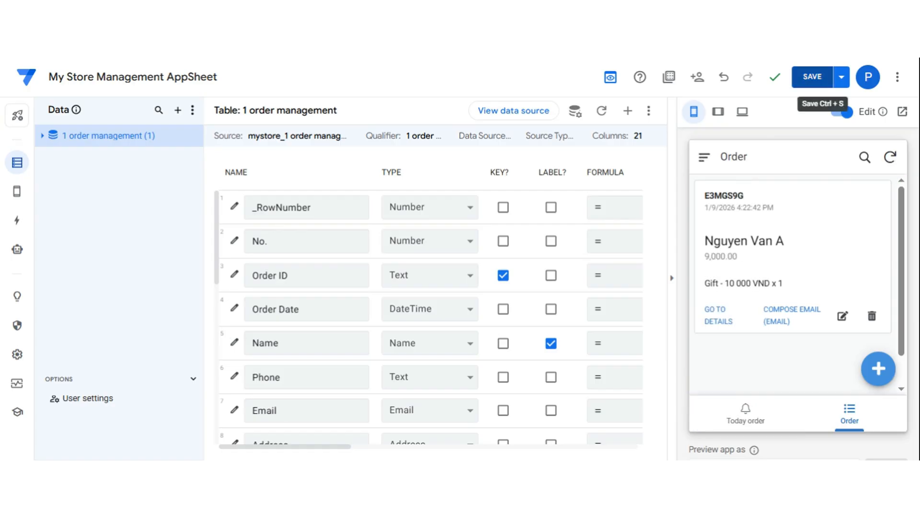
left_click(815, 79)
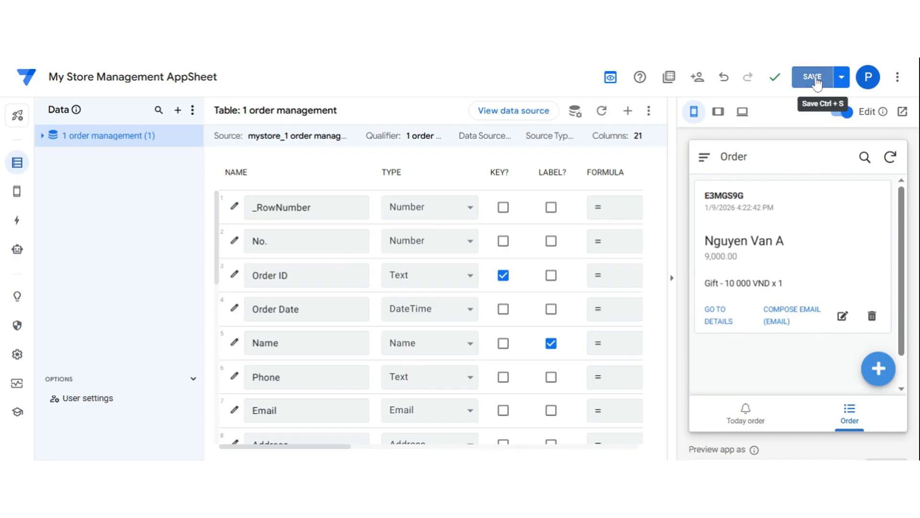